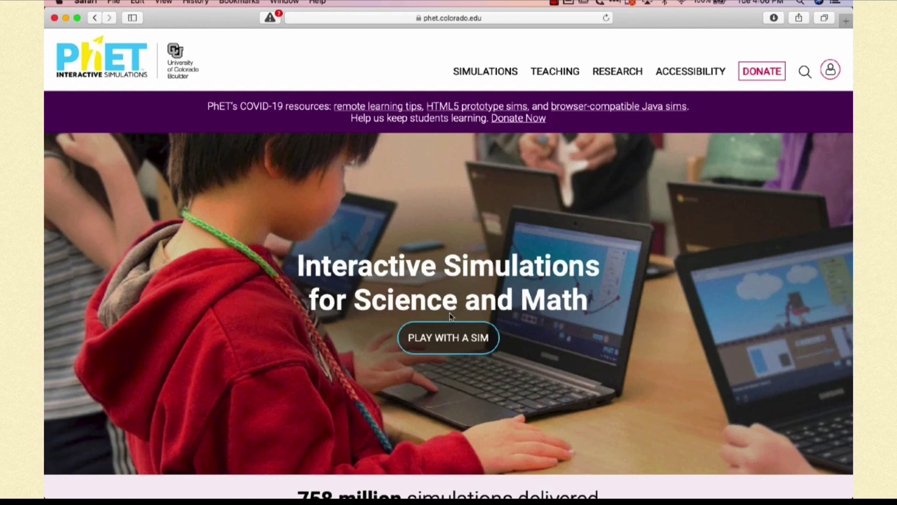
Browse all 53 Chemistry simulations and scroll down to the Sugar and Salt Solutions card
click(450, 346)
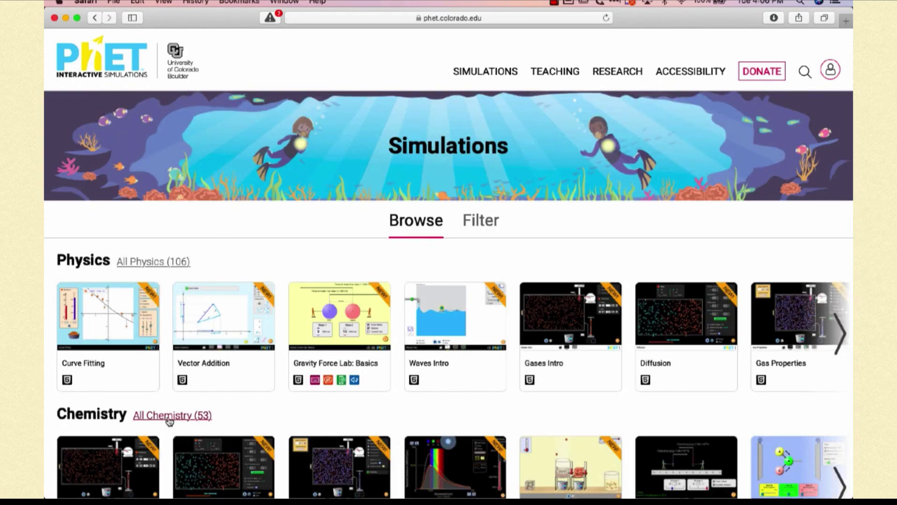
click(172, 416)
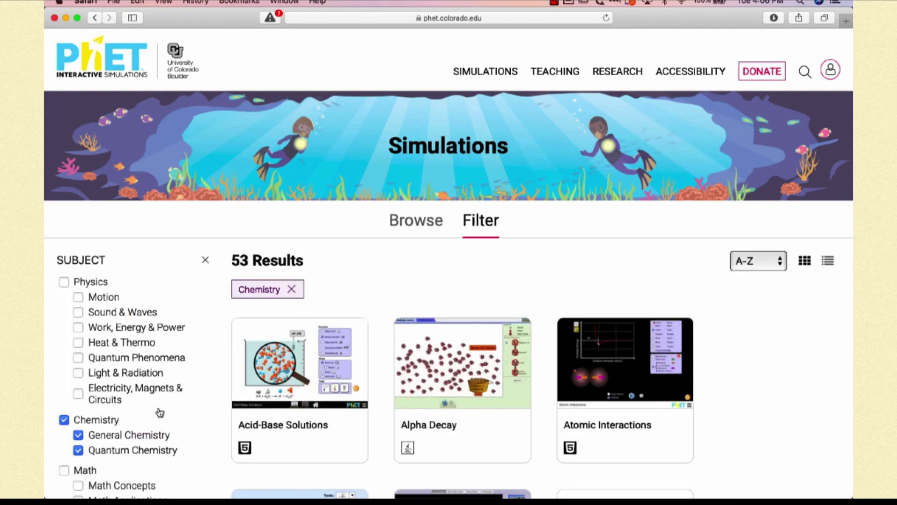
scroll(283, 384, down, 10)
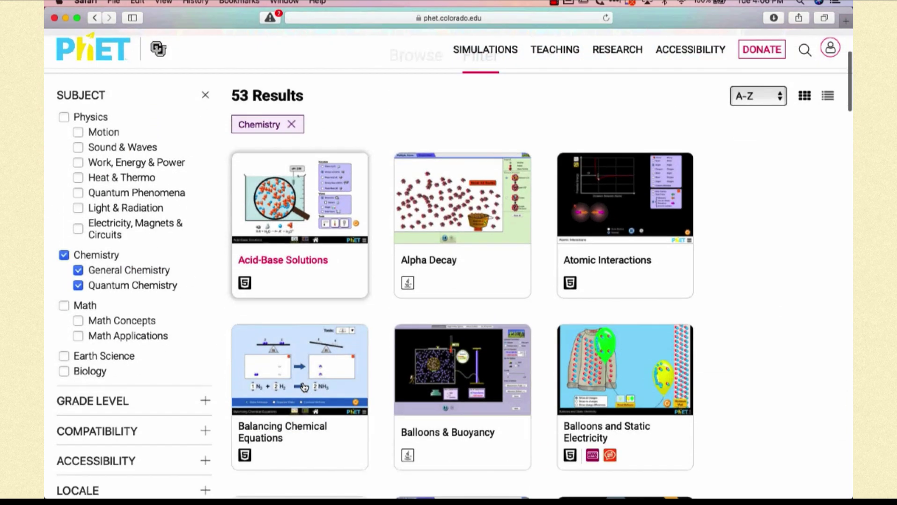
scroll(304, 387, down, 12)
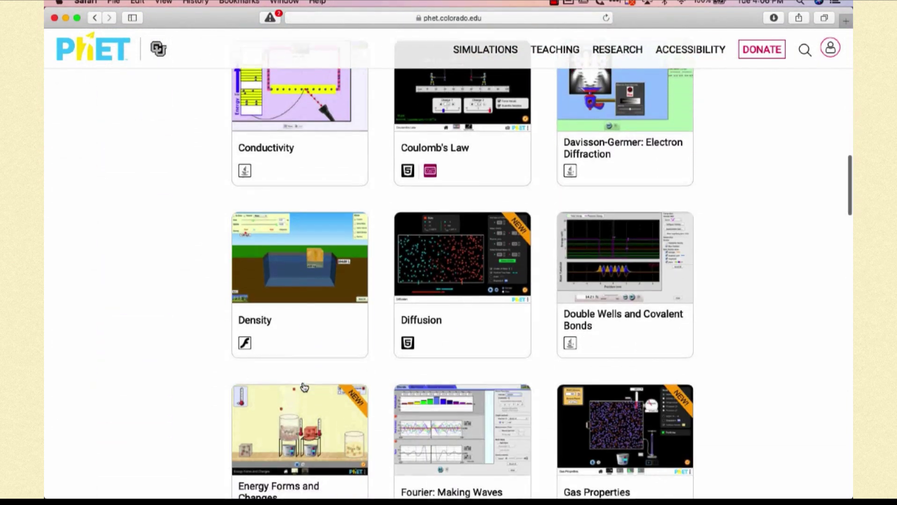
scroll(305, 388, down, 12)
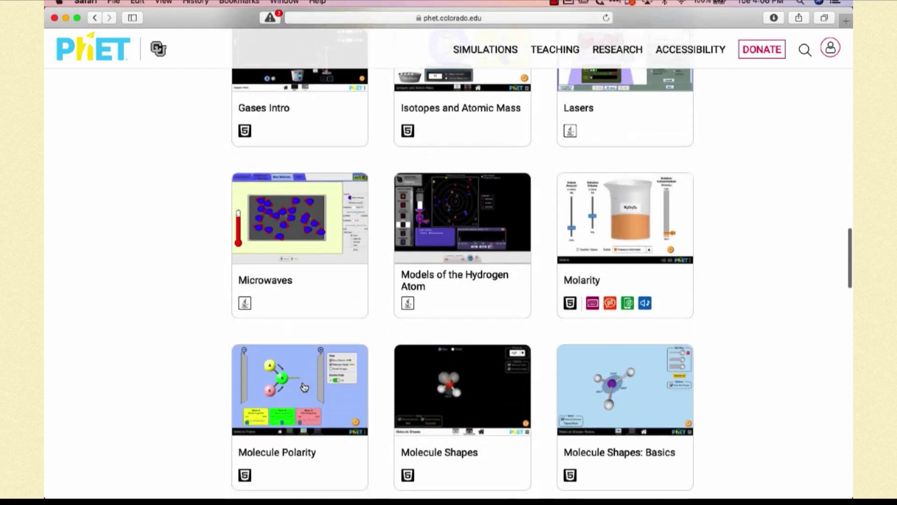
scroll(304, 388, down, 12)
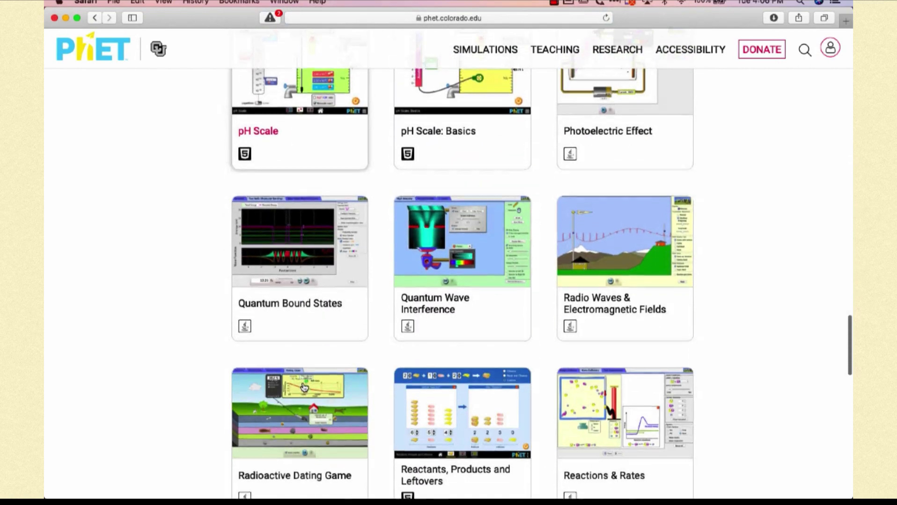
scroll(304, 387, down, 10)
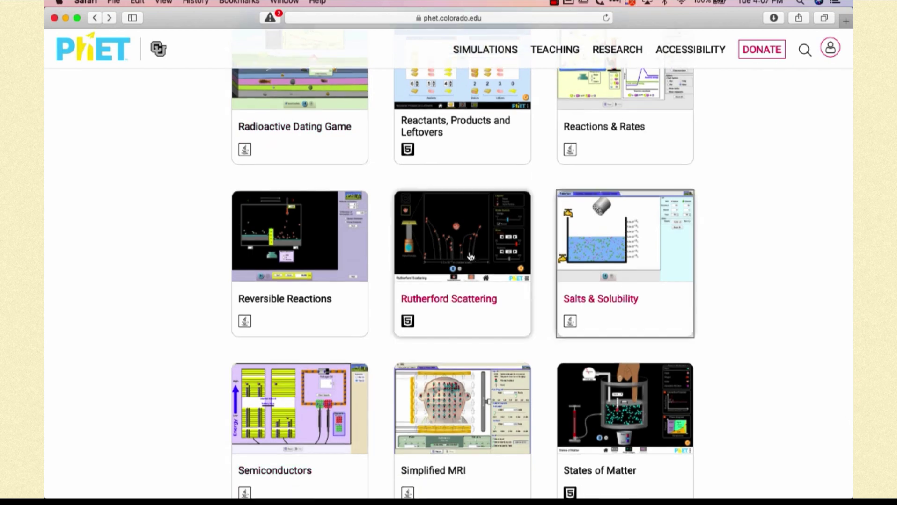
scroll(472, 320, down, 5)
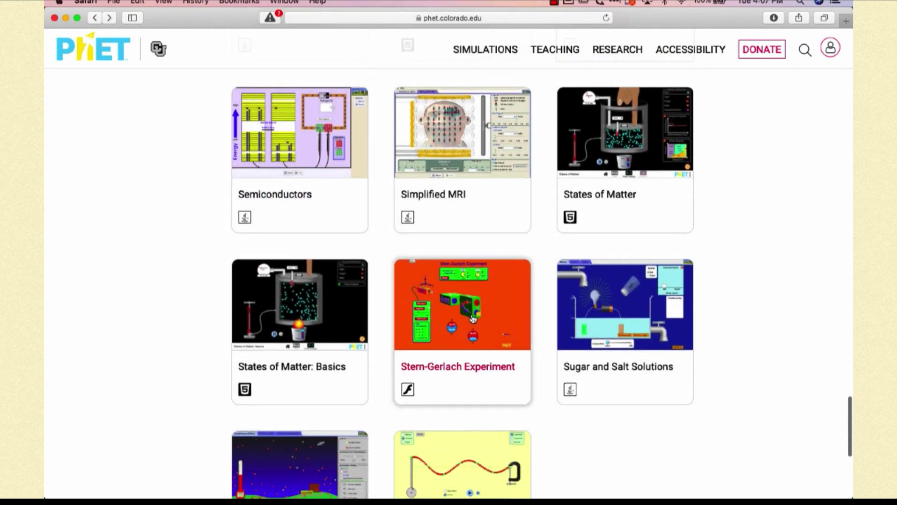
Open the Sugar and Salt Solutions page, expand For Teachers, and scroll through the submitted activities
click(623, 312)
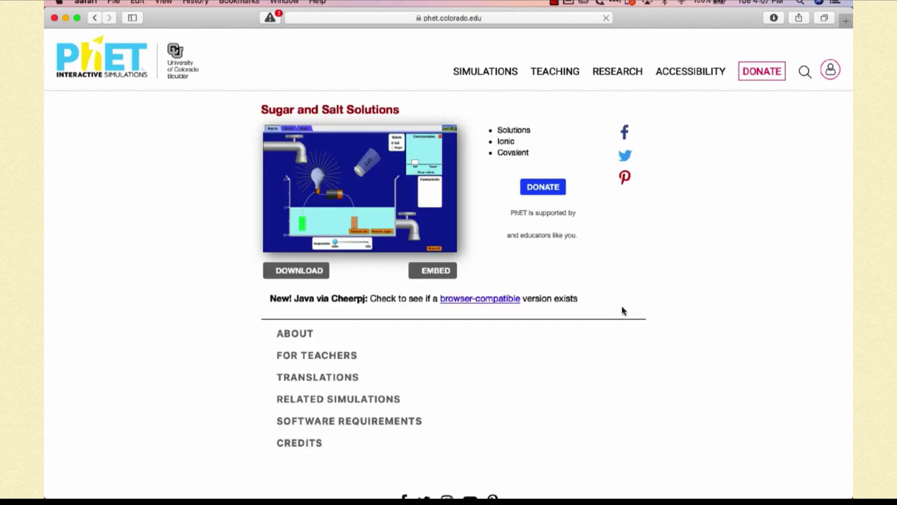
click(334, 359)
scroll(577, 370, down, 5)
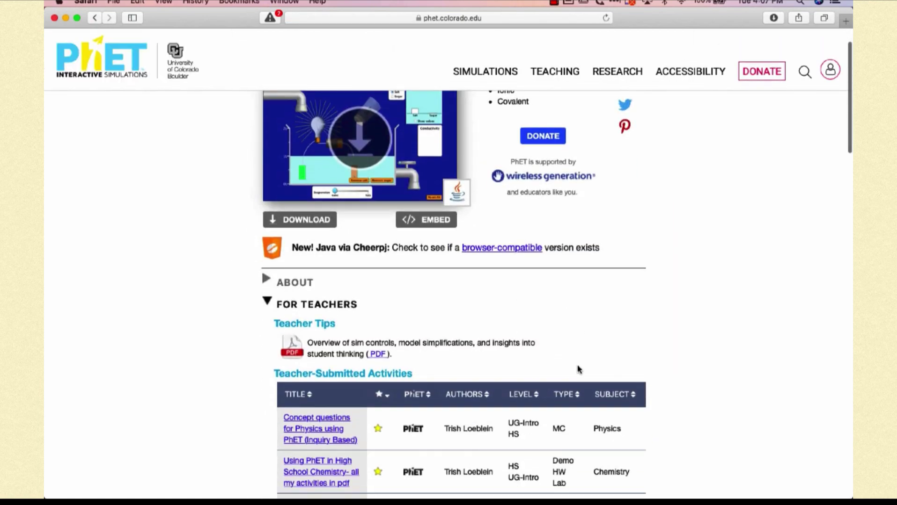
scroll(577, 369, down, 8)
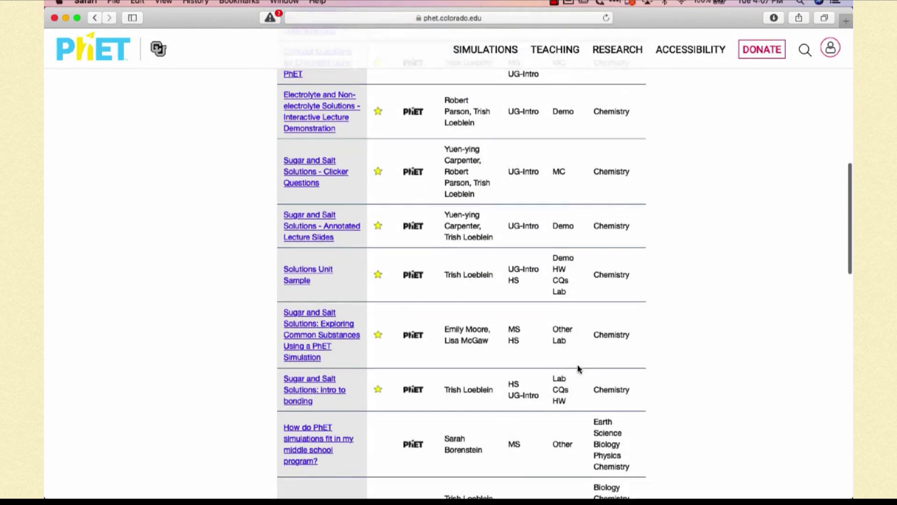
scroll(578, 369, down, 7)
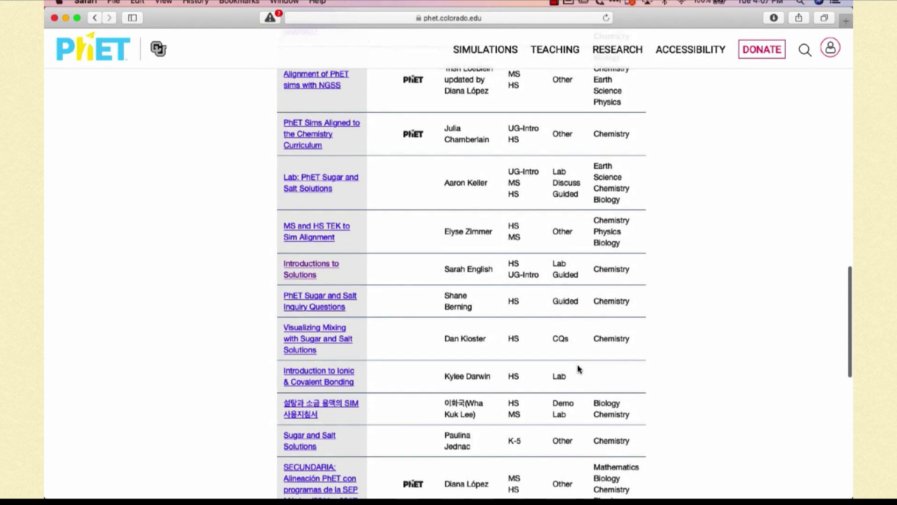
Open the 'Introductions to Solutions' activity in a new tab and scroll through its details
click(325, 268)
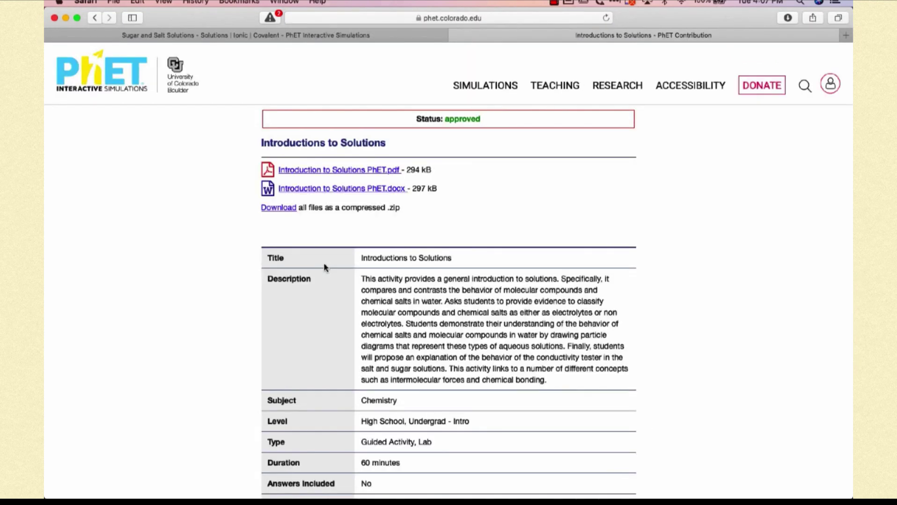
scroll(678, 326, down, 2)
scroll(680, 326, up, 1)
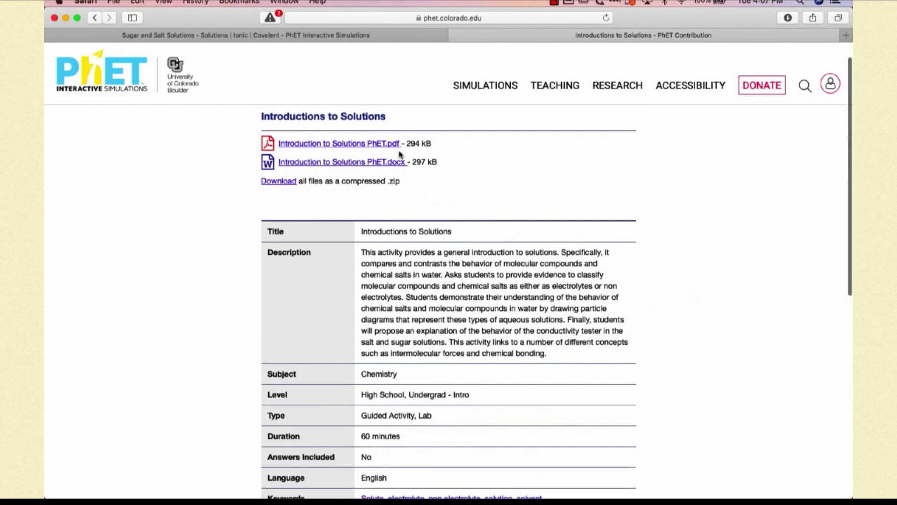
scroll(562, 281, down, 3)
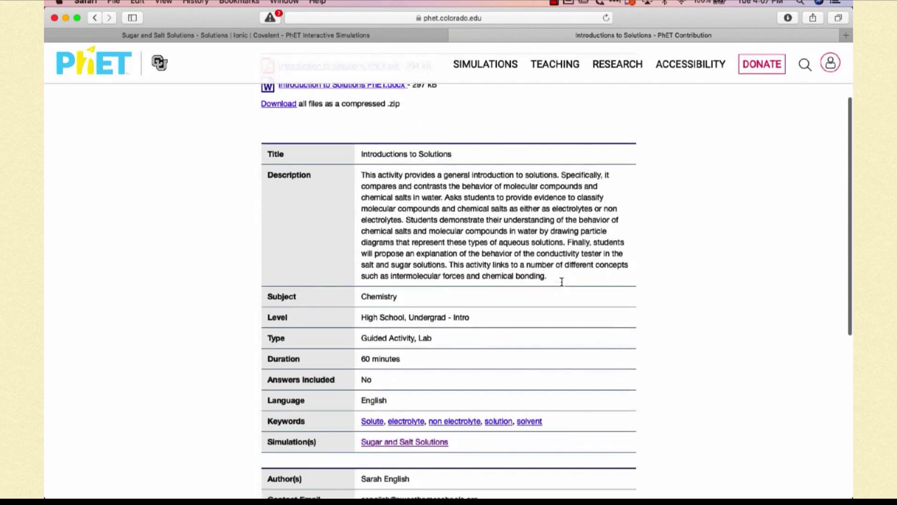
scroll(514, 355, down, 3)
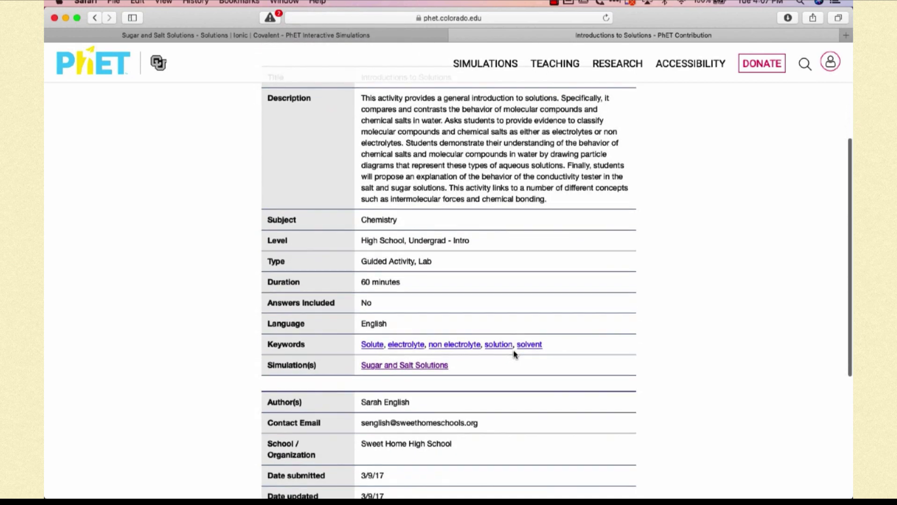
scroll(523, 415, down, 2)
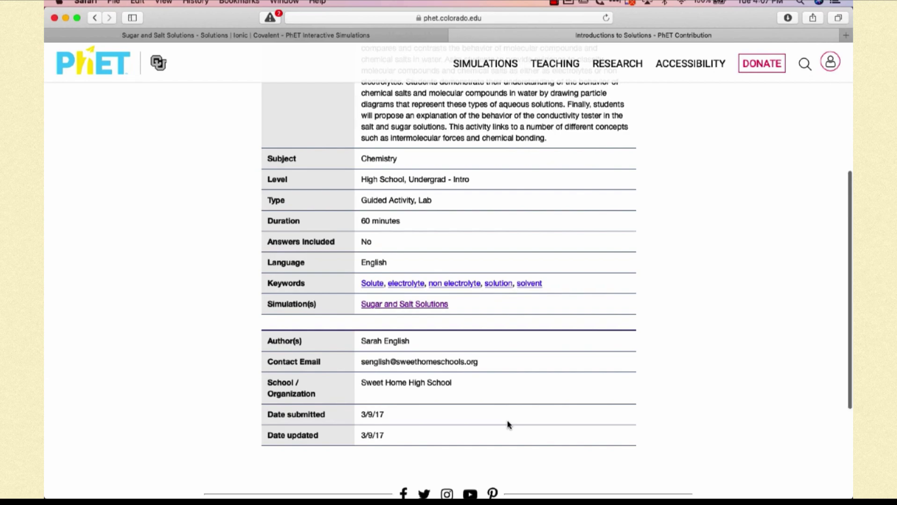
scroll(509, 424, up, 10)
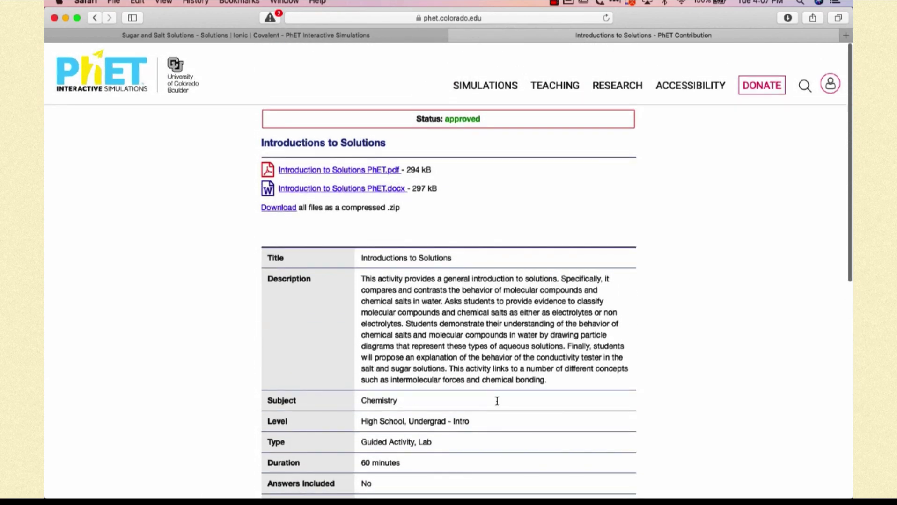
Go back to the Sugar and Salt Solutions page and download the simulation
click(96, 19)
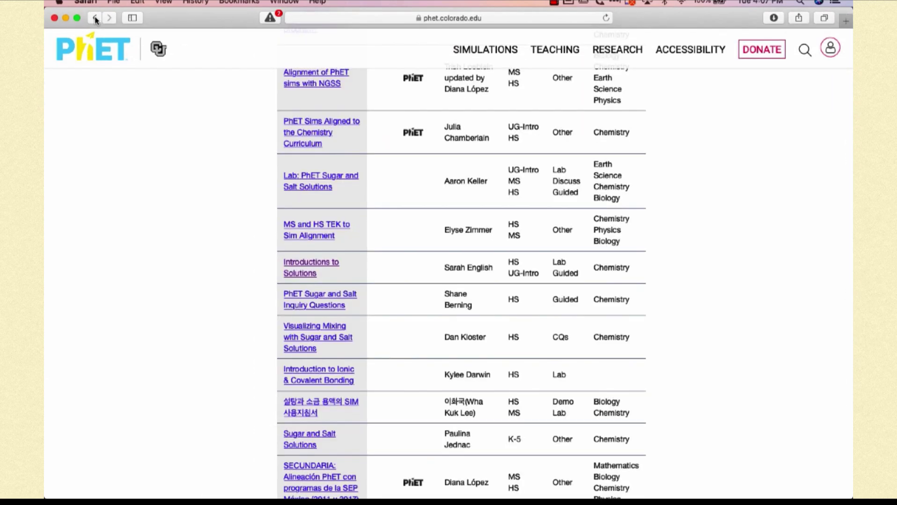
scroll(298, 206, up, 15)
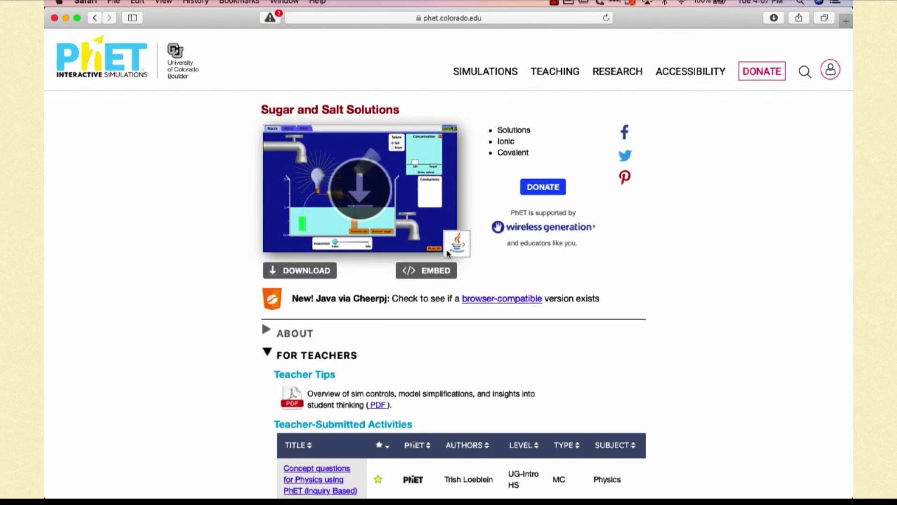
click(313, 274)
Try launching sugar-and-salt-solutions_en.jar from Downloads, then dismiss the unverified-developer warning
mouse_move(745, 489)
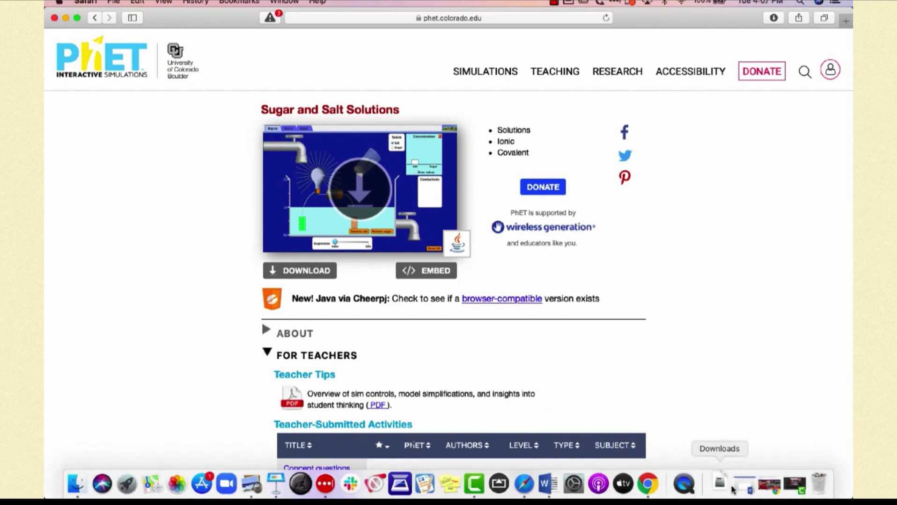
click(717, 489)
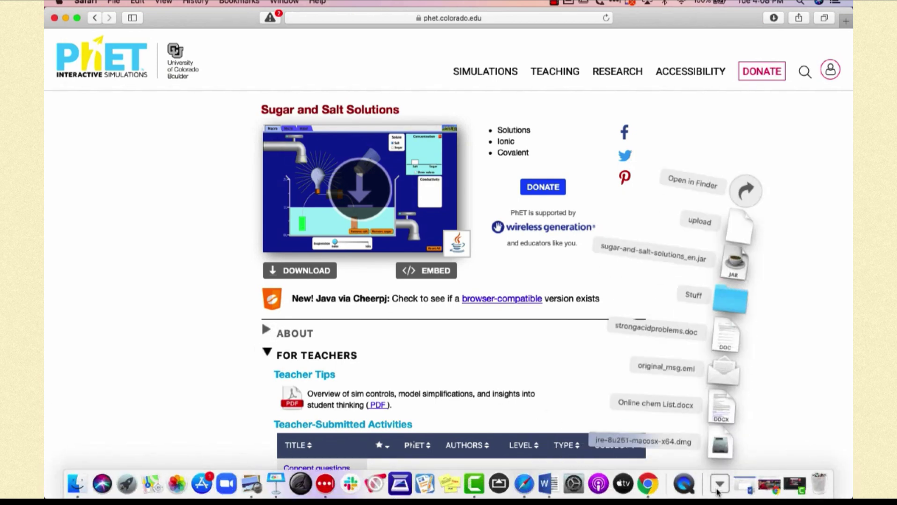
click(733, 266)
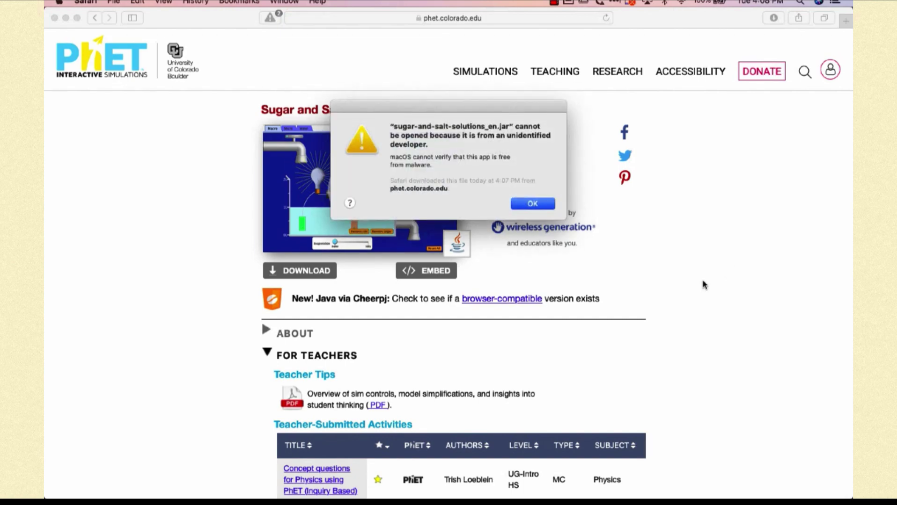
click(532, 204)
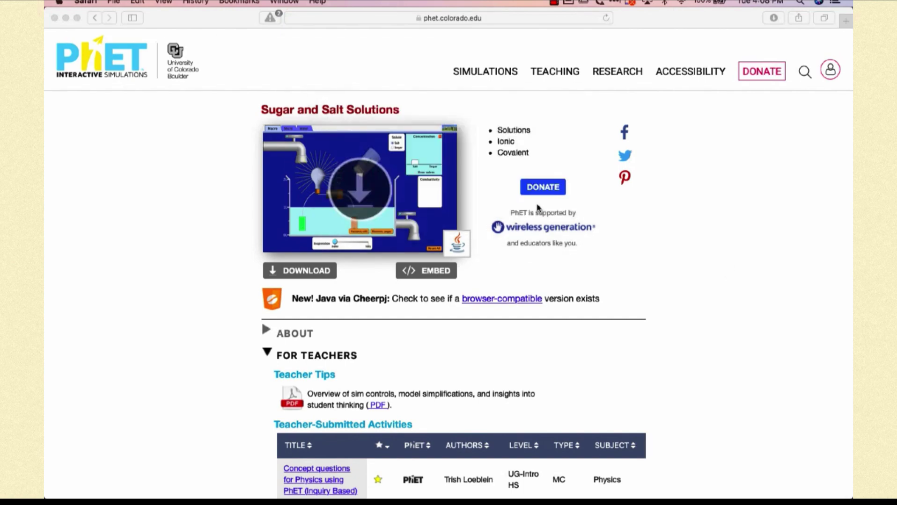
Move the browser aside and drag the jar from Downloads onto the desktop
drag(698, 21, 511, 30)
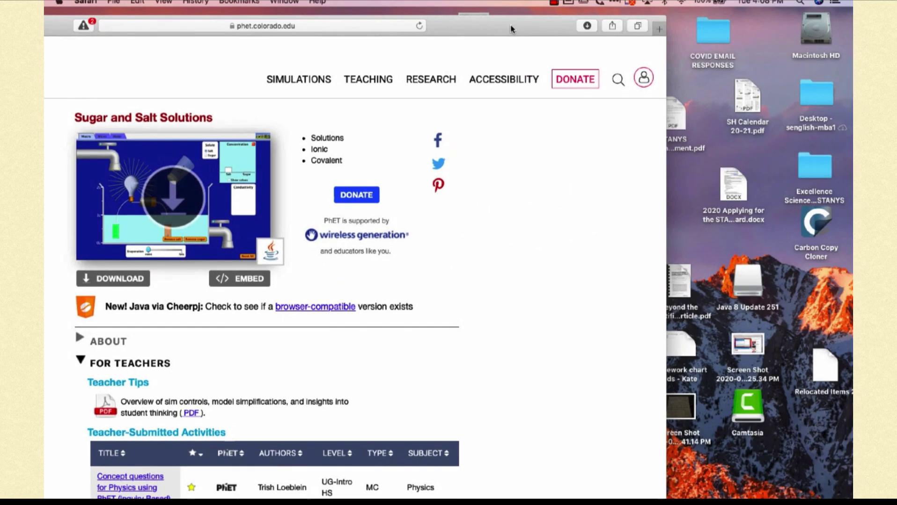
click(721, 486)
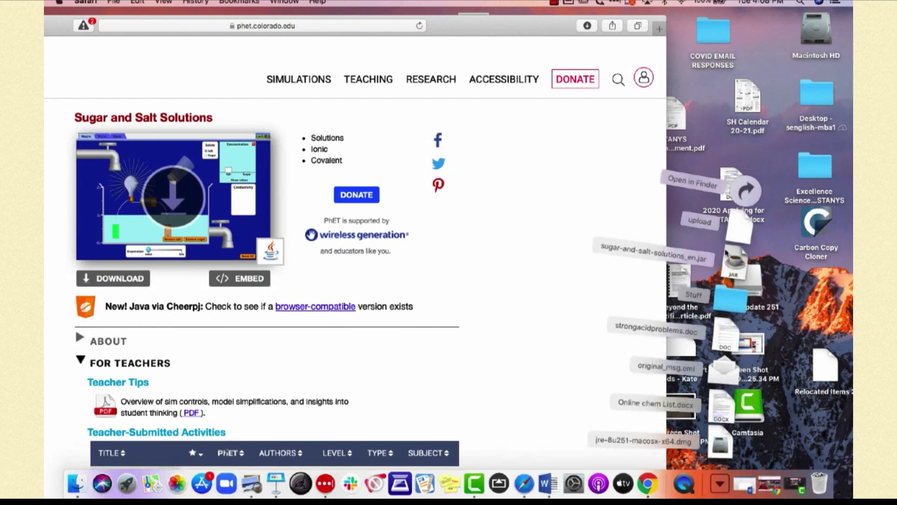
drag(730, 271, 802, 430)
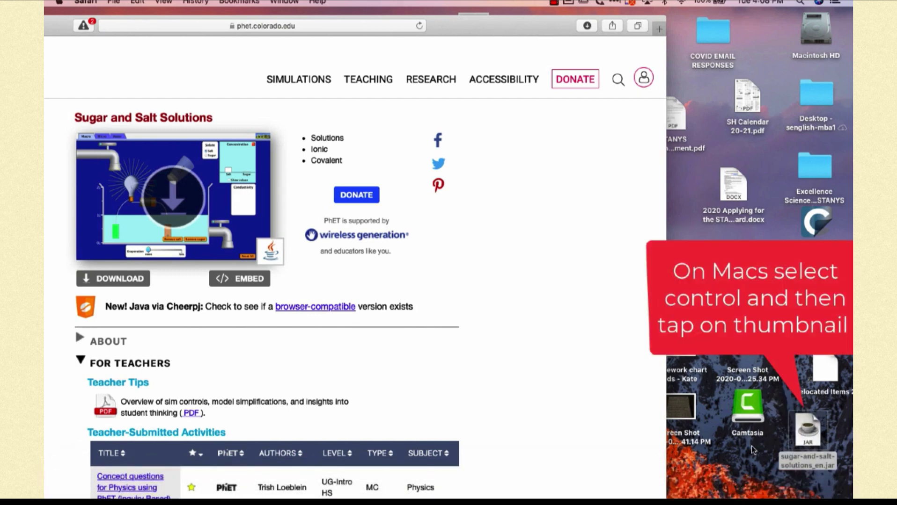
Open the desktop jar from its context menu, confirming past the unverified-developer warning
click(759, 464)
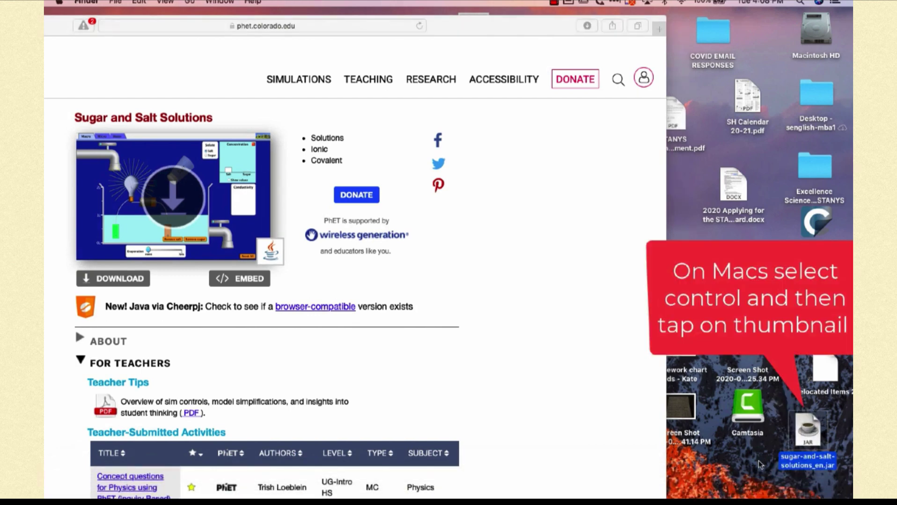
ctrl+click(803, 431)
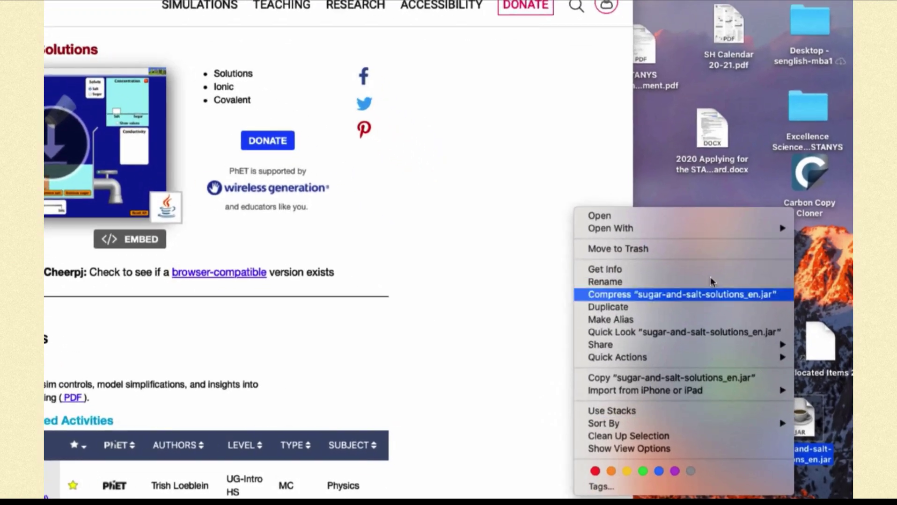
click(708, 215)
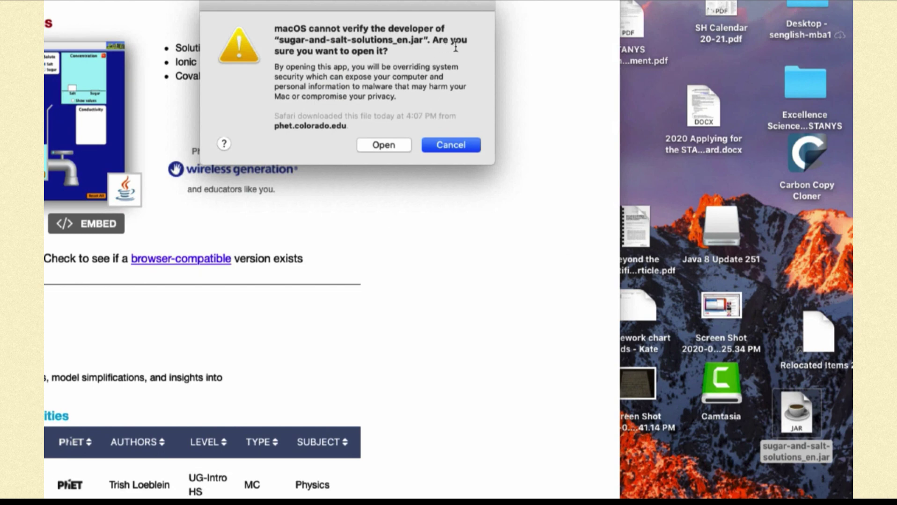
click(380, 147)
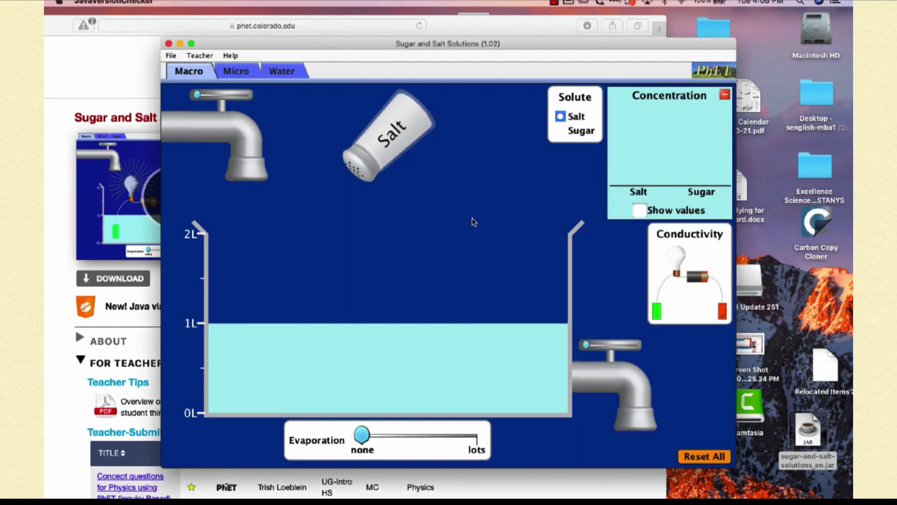
Maximize the window, shake salt into the beaker, and place the conductivity tester in it
click(190, 43)
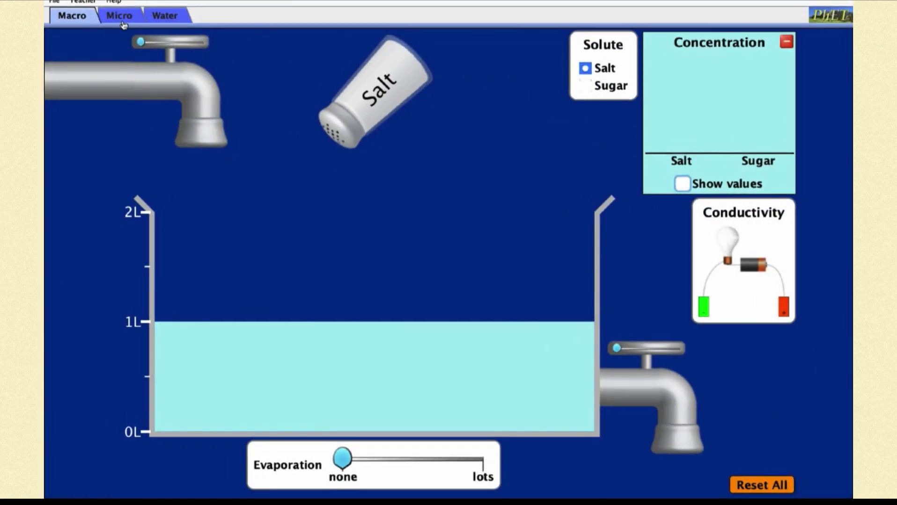
mouse_move(380, 87)
mouse_down()
mouse_move(461, 87)
mouse_move(420, 66)
mouse_move(504, 108)
mouse_move(458, 70)
mouse_move(478, 81)
mouse_move(484, 58)
mouse_up()
drag(728, 254, 344, 252)
mouse_move(443, 81)
mouse_down()
mouse_move(480, 163)
mouse_move(503, 90)
mouse_move(473, 137)
mouse_move(485, 143)
mouse_move(501, 123)
mouse_move(507, 90)
mouse_up()
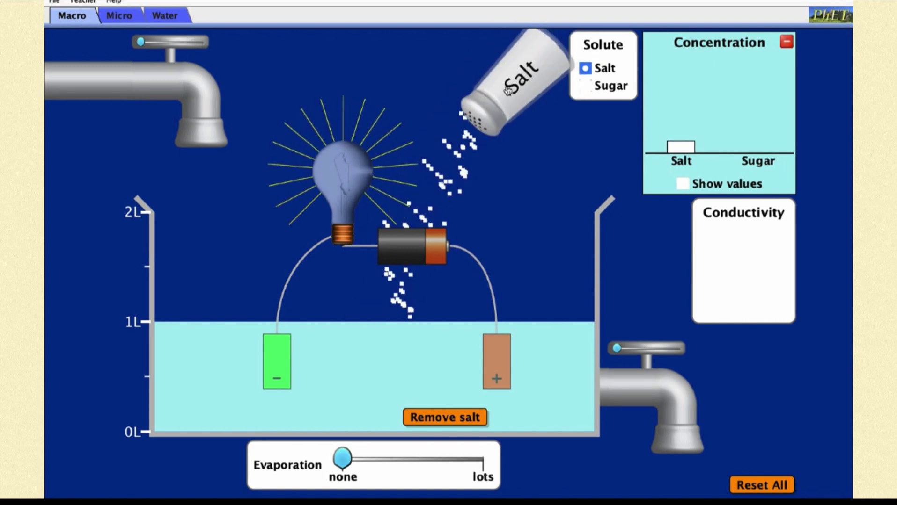
Switch the solute to sugar, shake sugar into the beaker, and remove the salt
click(585, 87)
mouse_move(448, 107)
mouse_down()
mouse_move(545, 150)
mouse_move(554, 97)
mouse_up()
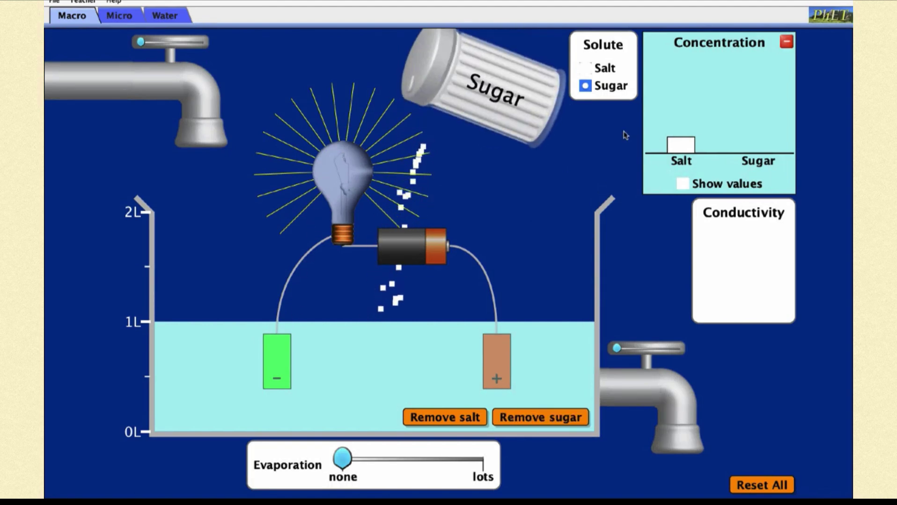
click(468, 419)
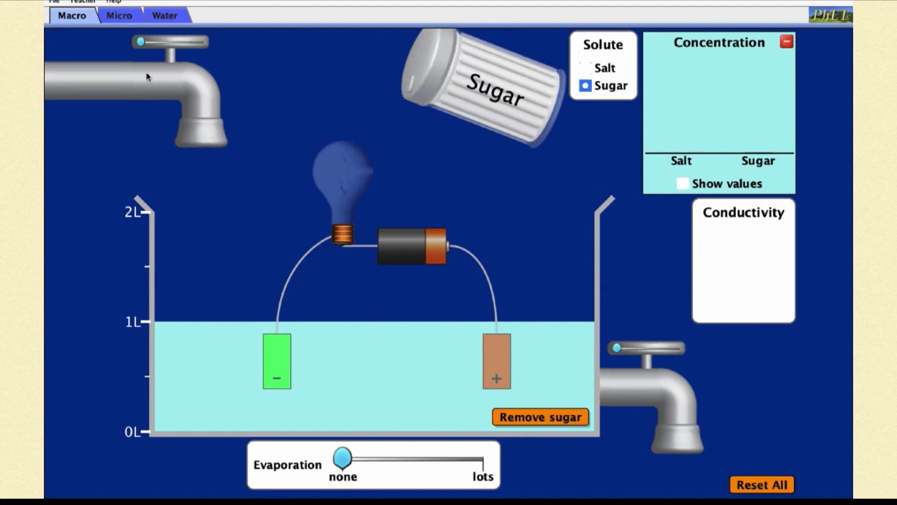
Add water, drain some, set Evaporation to lots, then switch to the Micro tab
drag(141, 43, 200, 43)
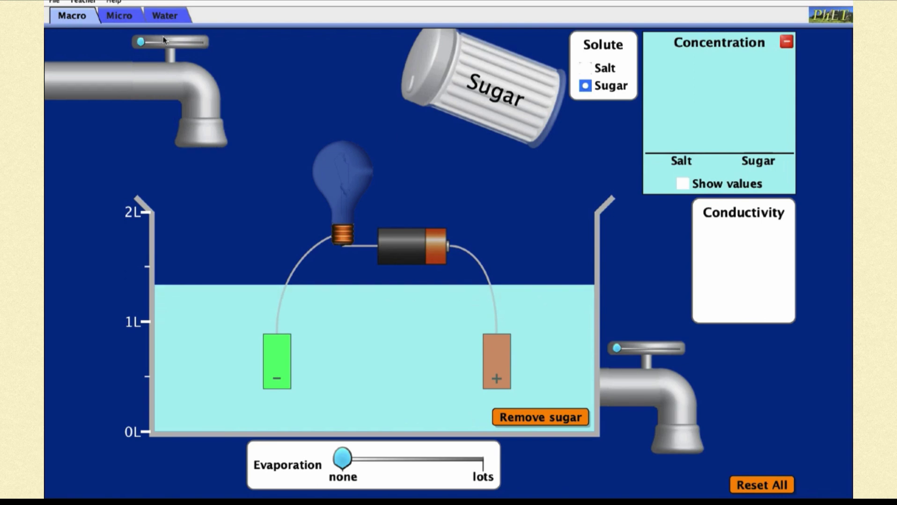
drag(616, 354, 649, 350)
drag(344, 459, 473, 472)
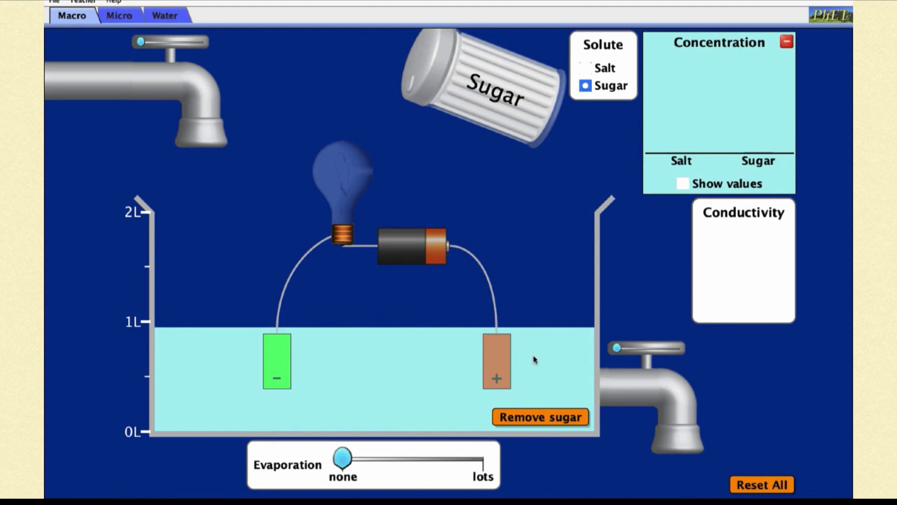
mouse_move(126, 24)
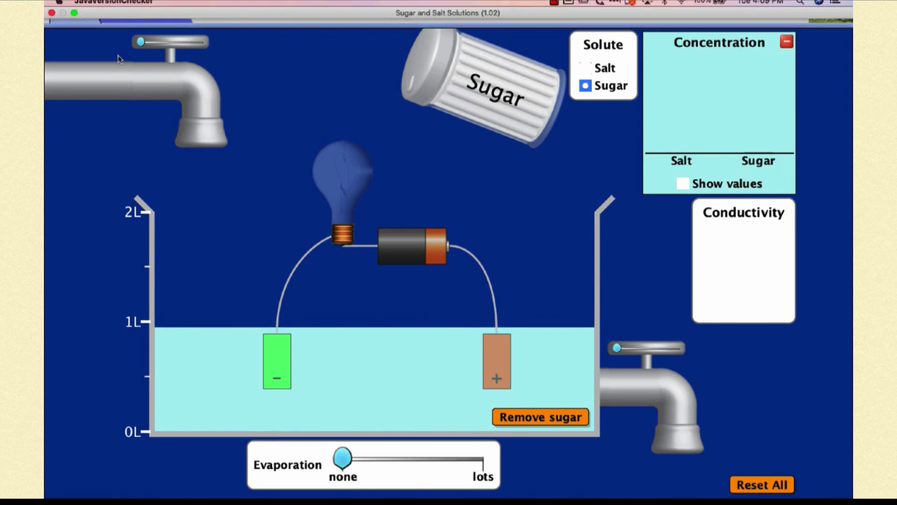
click(123, 17)
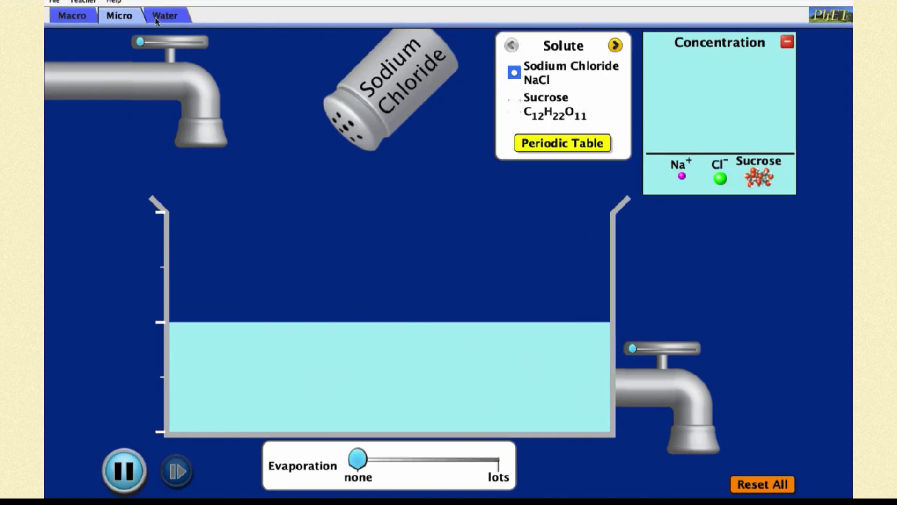
Shake sodium chloride, then sucrose, into the Micro beaker and go to the Water tab
mouse_move(376, 77)
mouse_down()
mouse_move(374, 57)
mouse_move(413, 53)
mouse_move(412, 103)
mouse_move(439, 49)
mouse_up()
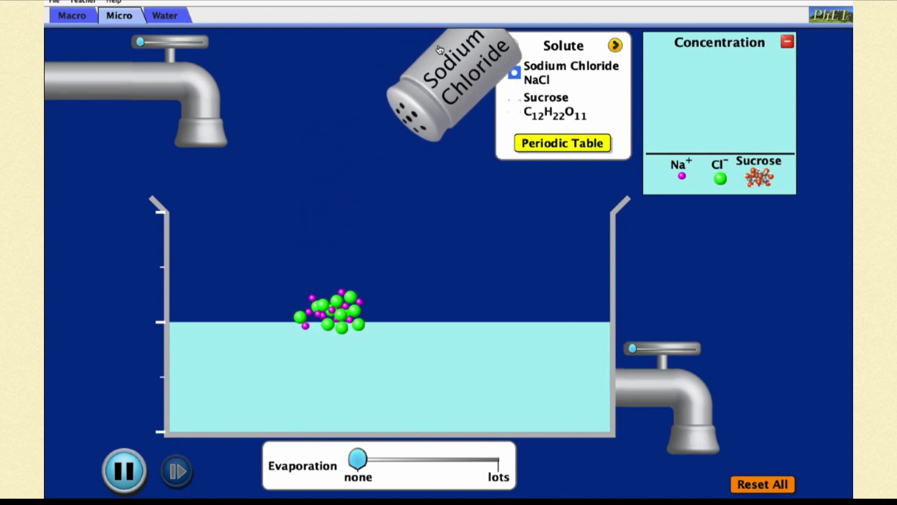
drag(451, 76, 333, 115)
click(514, 106)
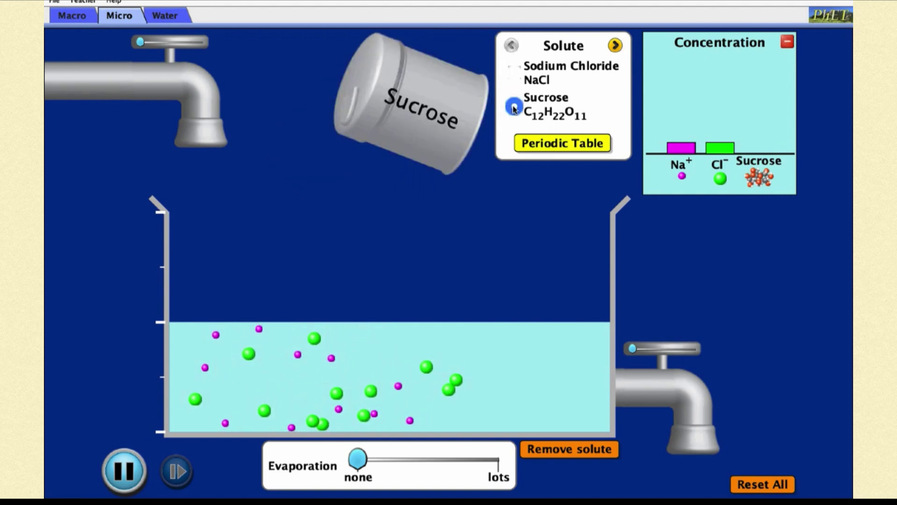
mouse_move(430, 112)
mouse_down()
mouse_move(456, 99)
mouse_move(432, 85)
mouse_move(406, 104)
mouse_move(451, 84)
mouse_up()
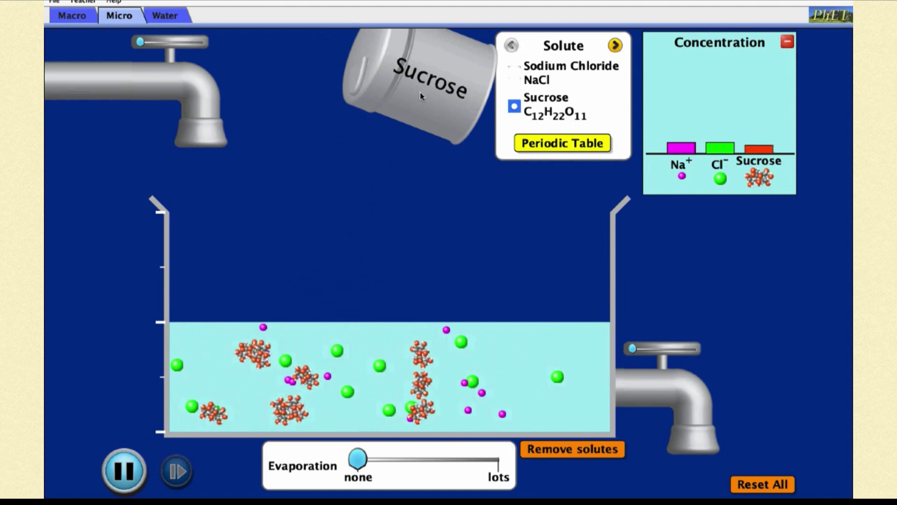
click(165, 21)
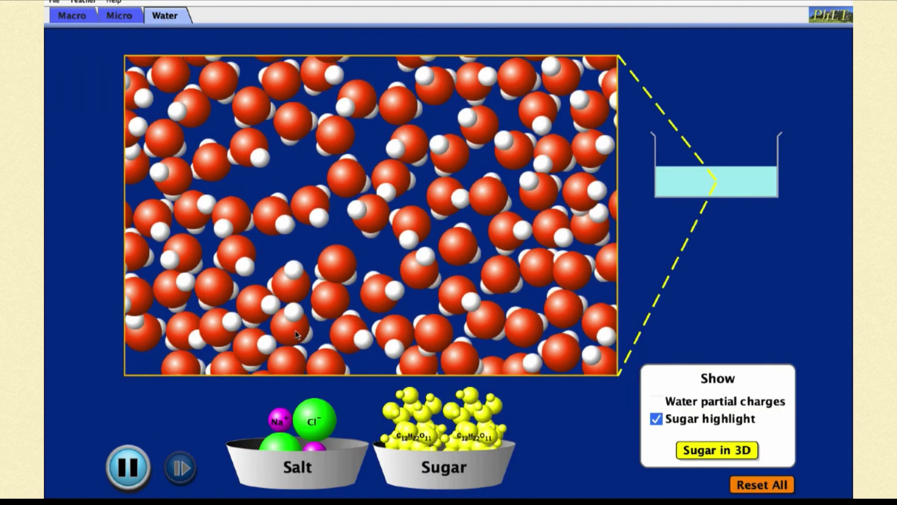
Drop the salt crystal into the water, pause, show water partial charges, and open Sugar in 3D
drag(318, 429, 354, 176)
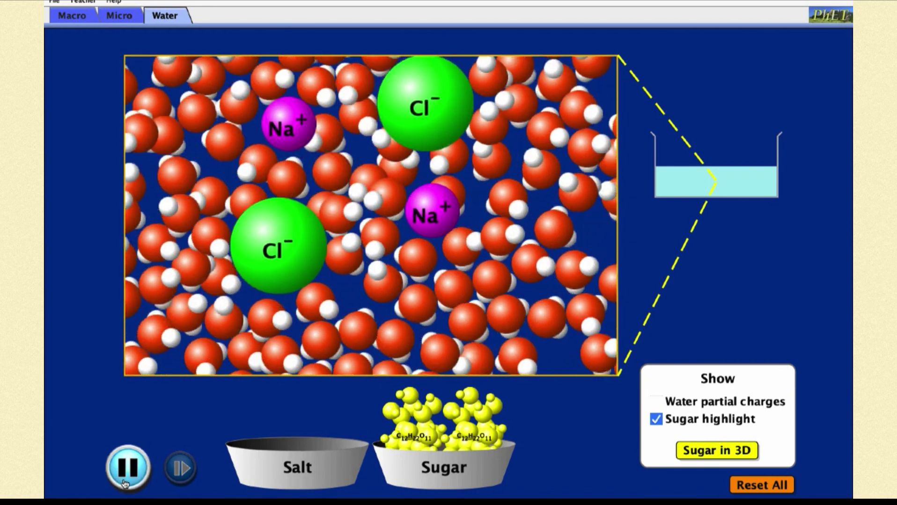
click(138, 450)
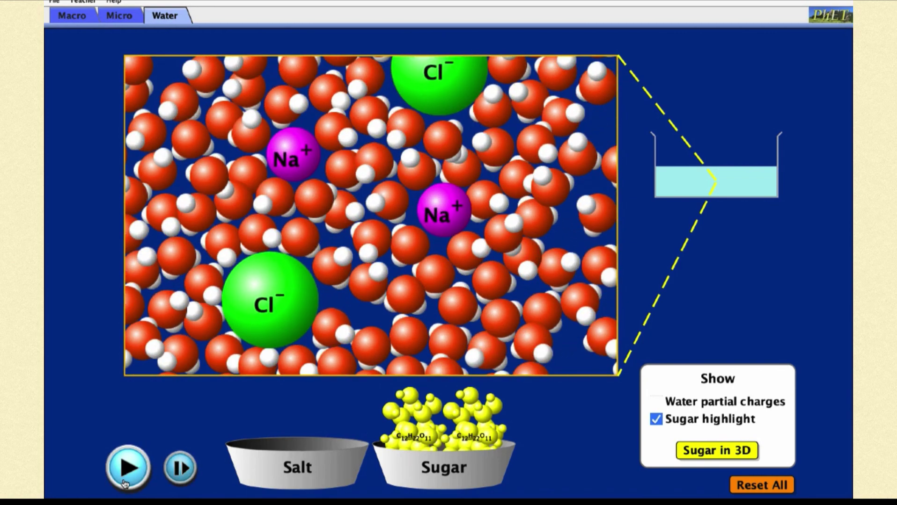
click(656, 403)
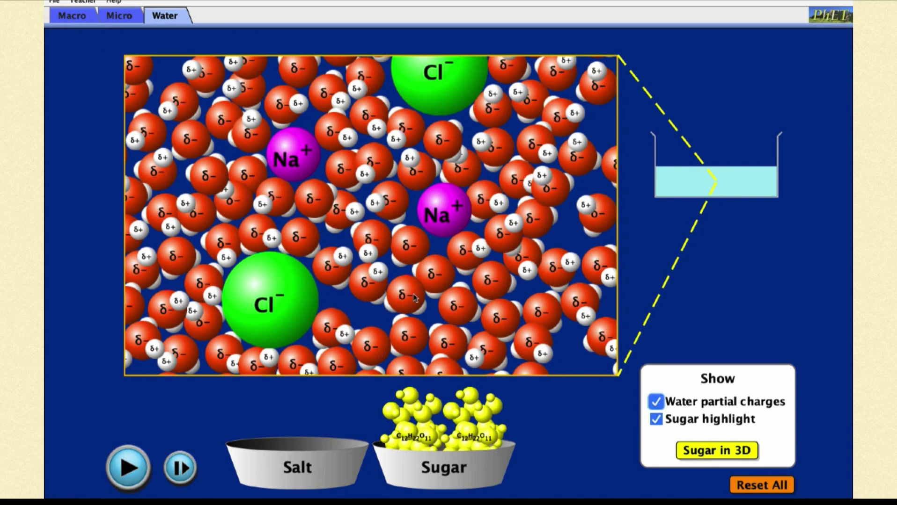
click(725, 452)
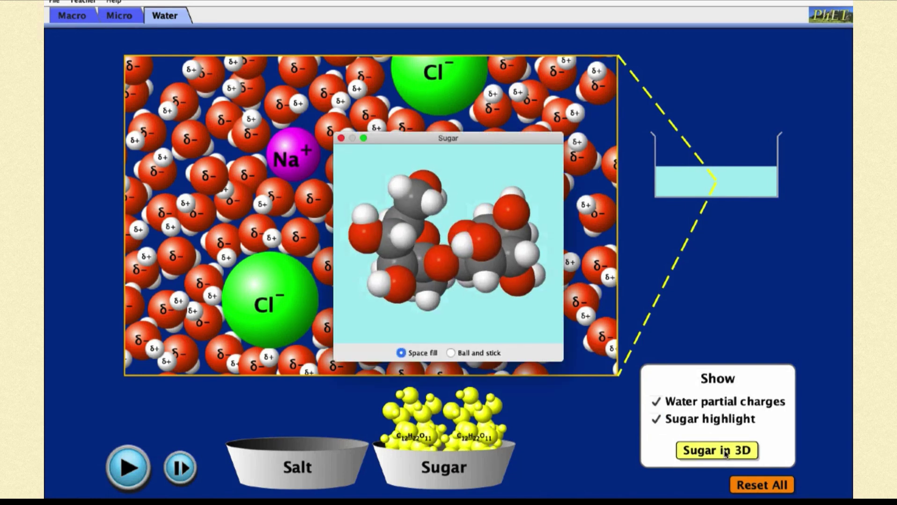
Rotate the 3D sucrose model, view it as ball and stick, and close it
drag(496, 261, 491, 249)
click(450, 354)
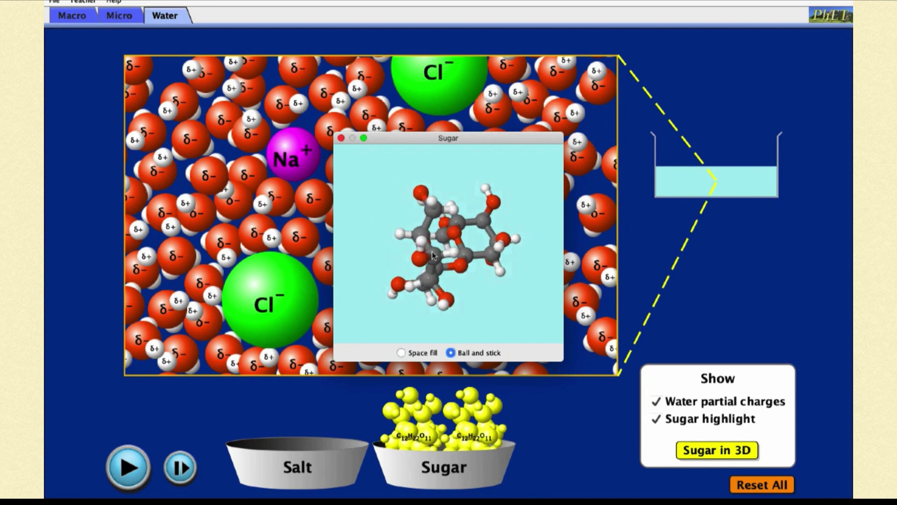
click(340, 138)
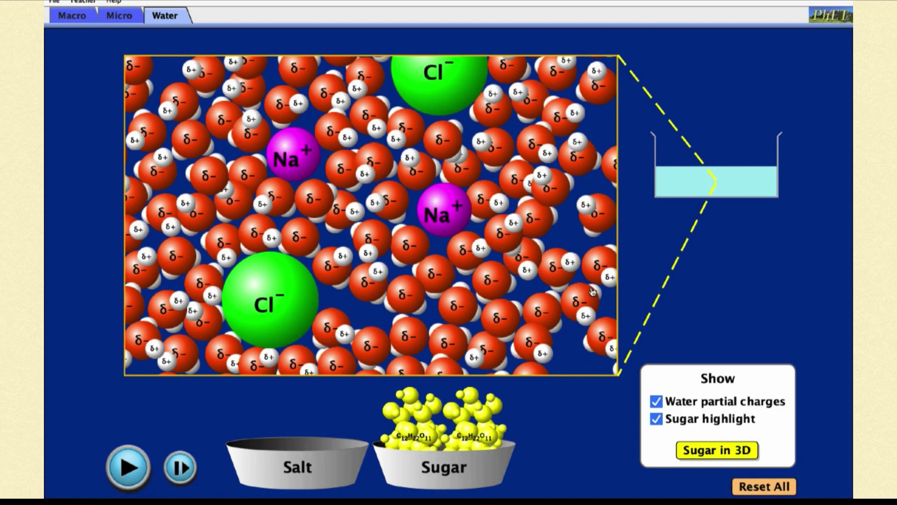
Reset All, drag sugar into the water, pause, and show water partial charges
click(759, 486)
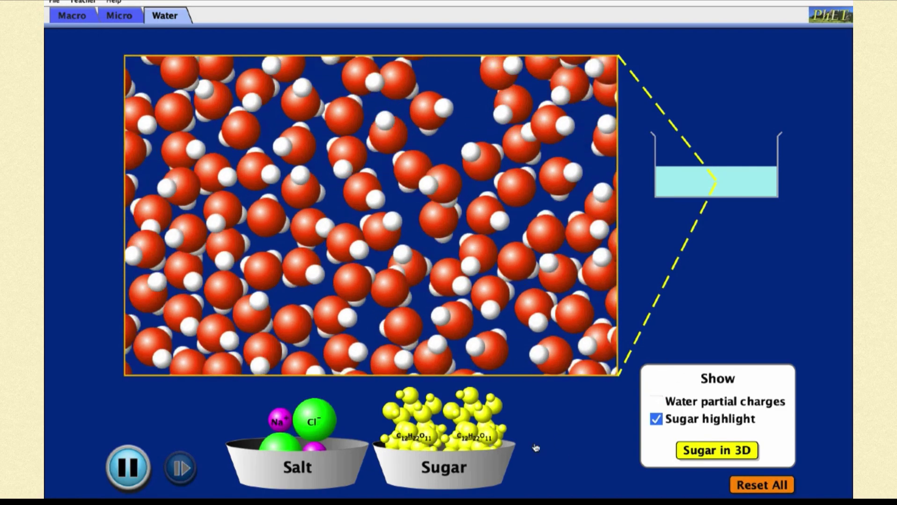
drag(473, 432, 434, 257)
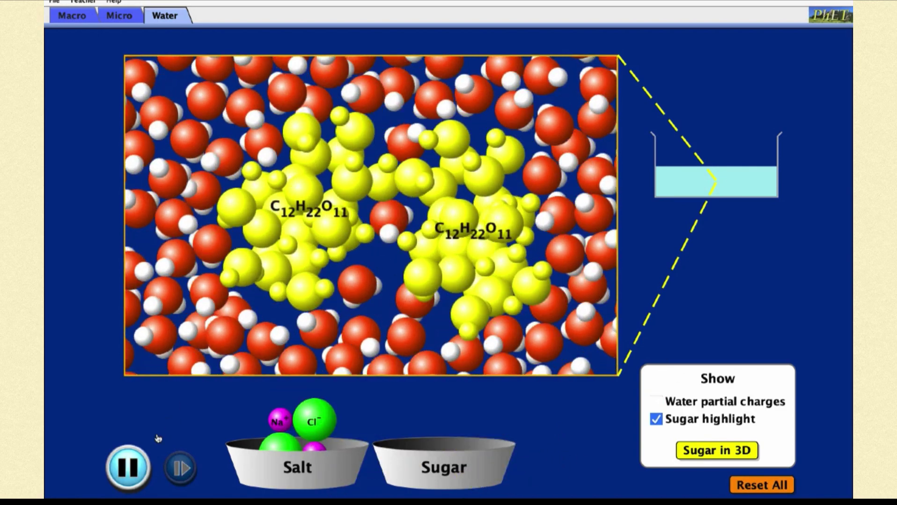
click(125, 483)
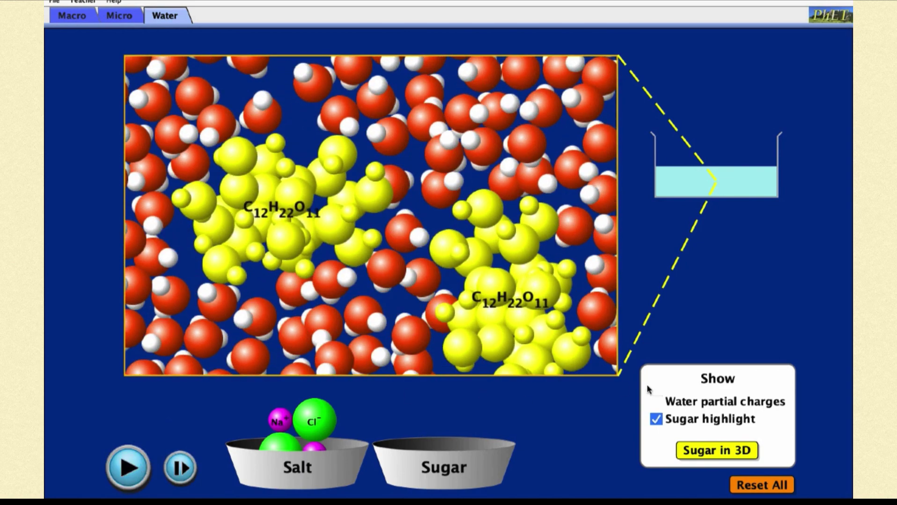
click(657, 403)
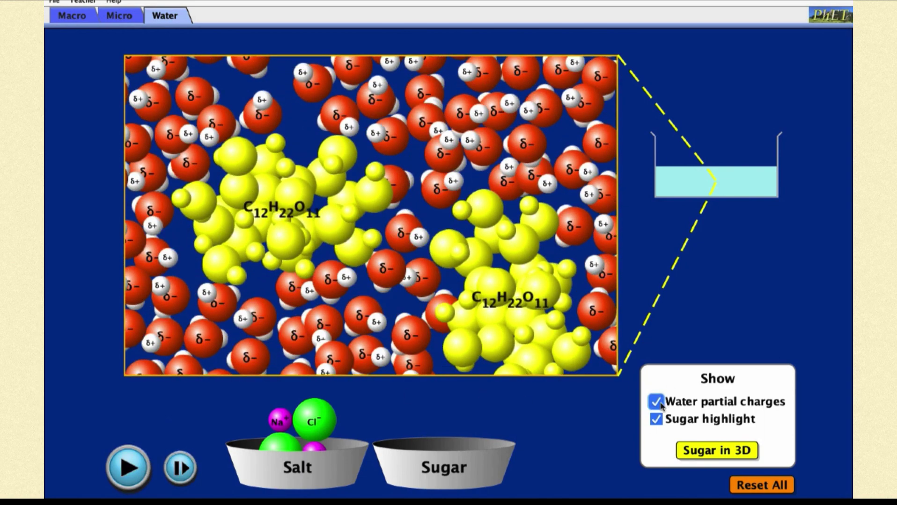